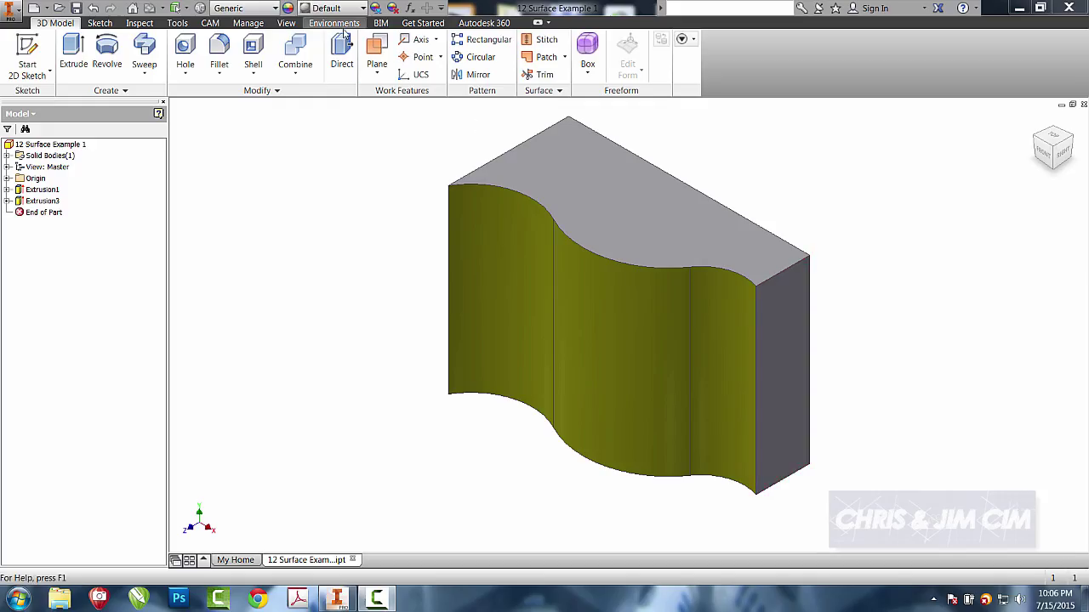
Switch to the CAM environment and orient the part to the tool isometric view.
click(213, 24)
click(682, 52)
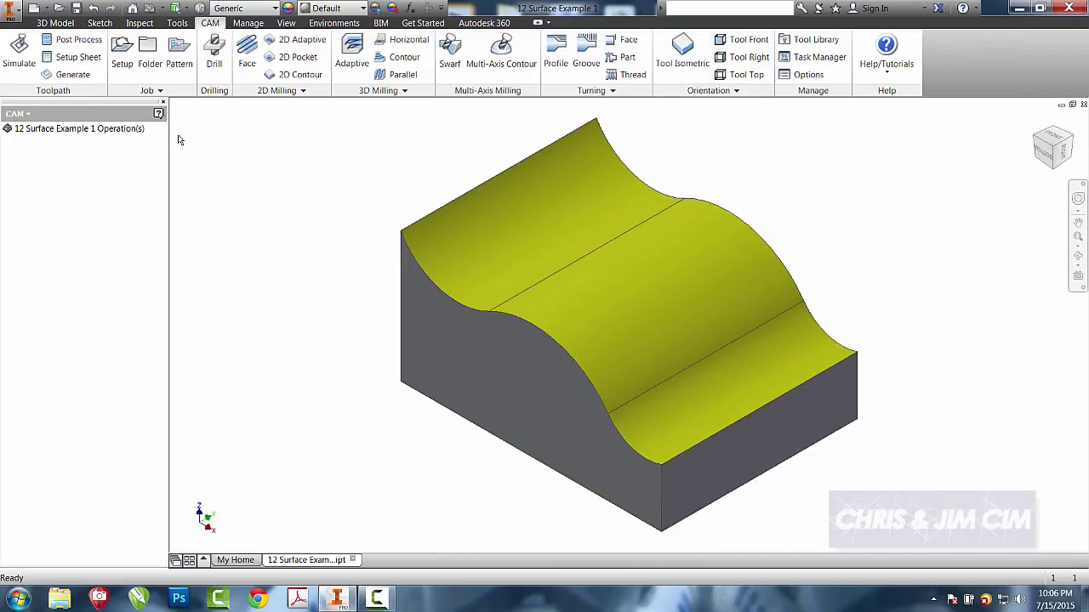
click(393, 92)
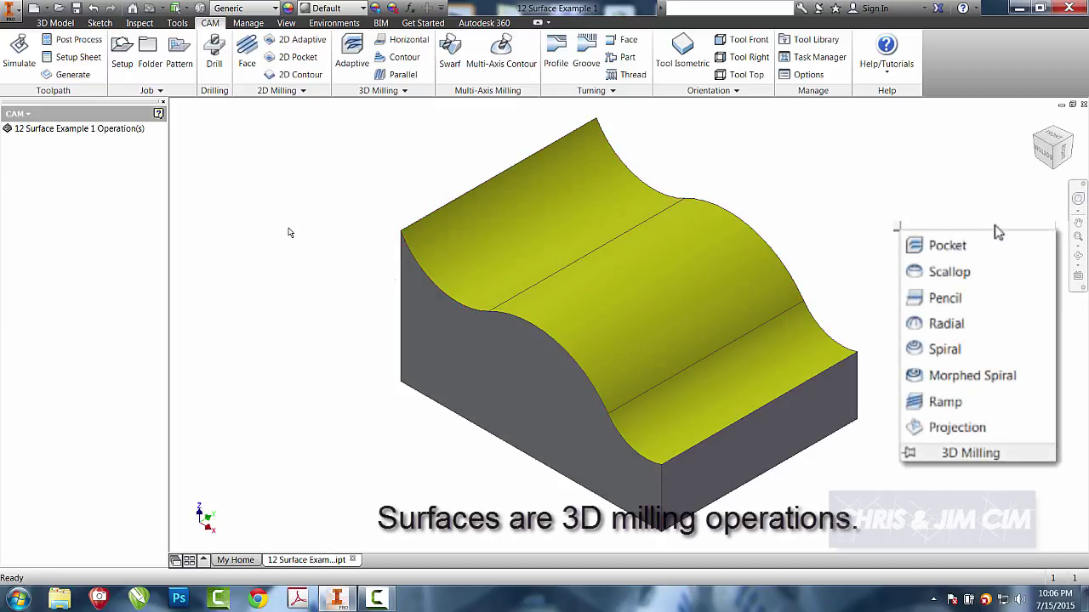
Create a milling setup with its origin at the stock box's upper corner, at the high end of the curved surface nearest the front.
click(122, 53)
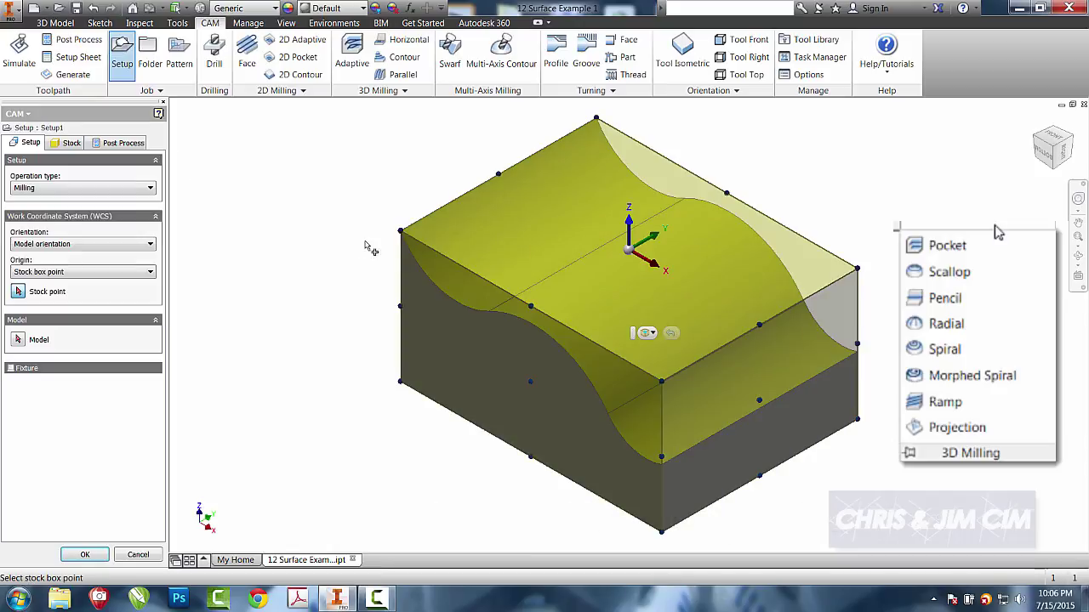
click(400, 231)
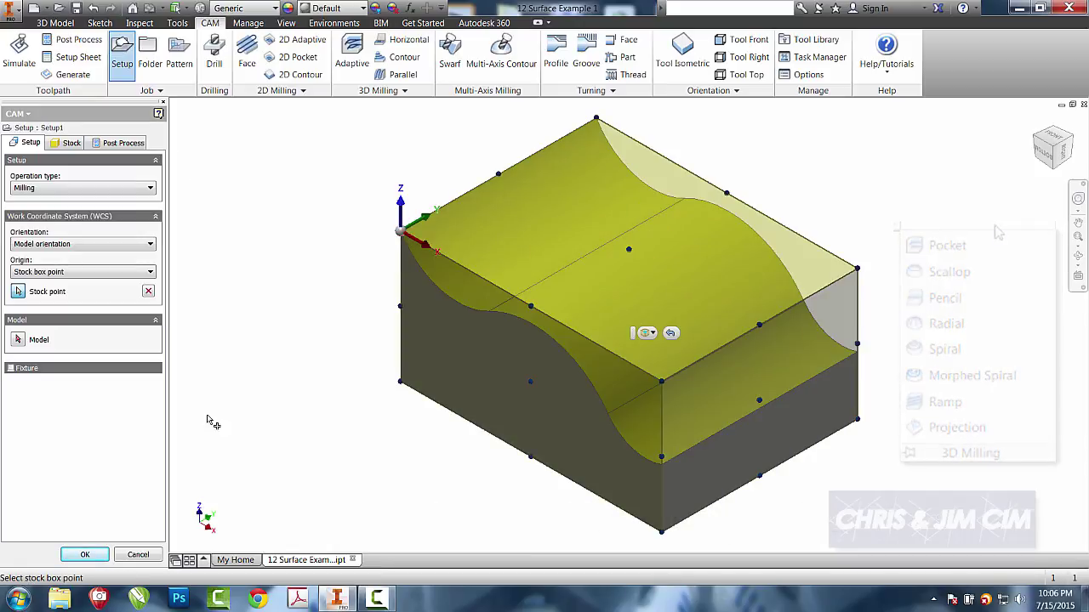
click(96, 557)
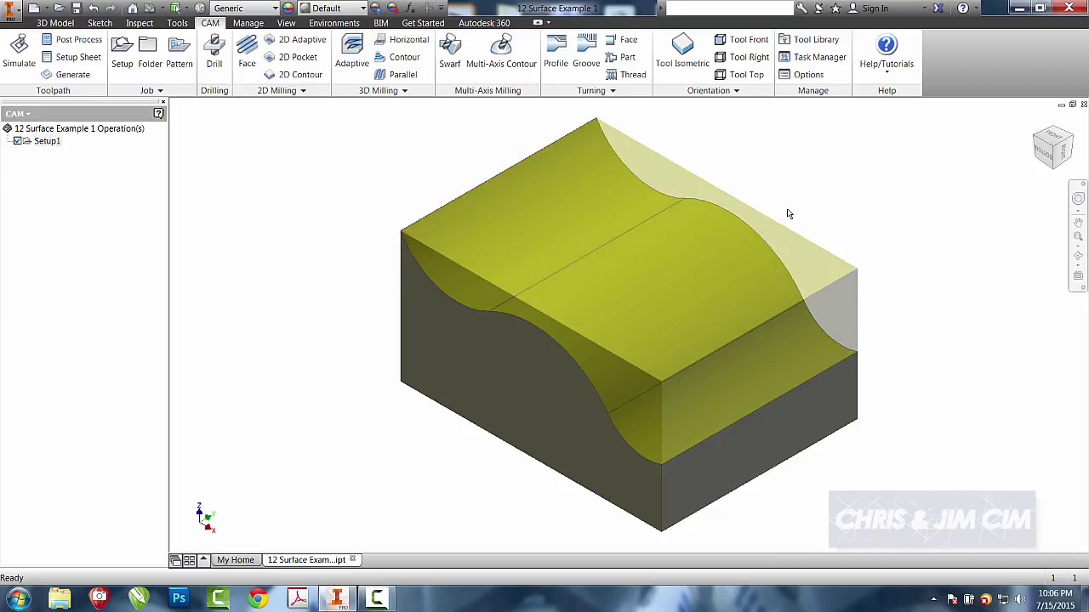
Start a 3D Pocket operation using tool #7, the 1/2" flat end mill from the WCC-CIM library.
click(393, 91)
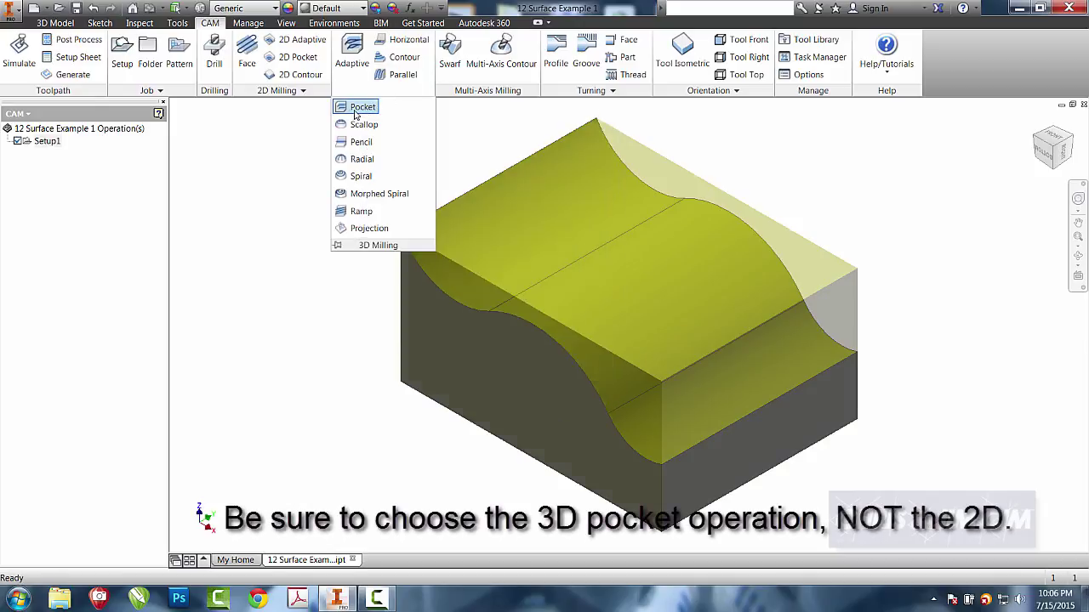
click(358, 107)
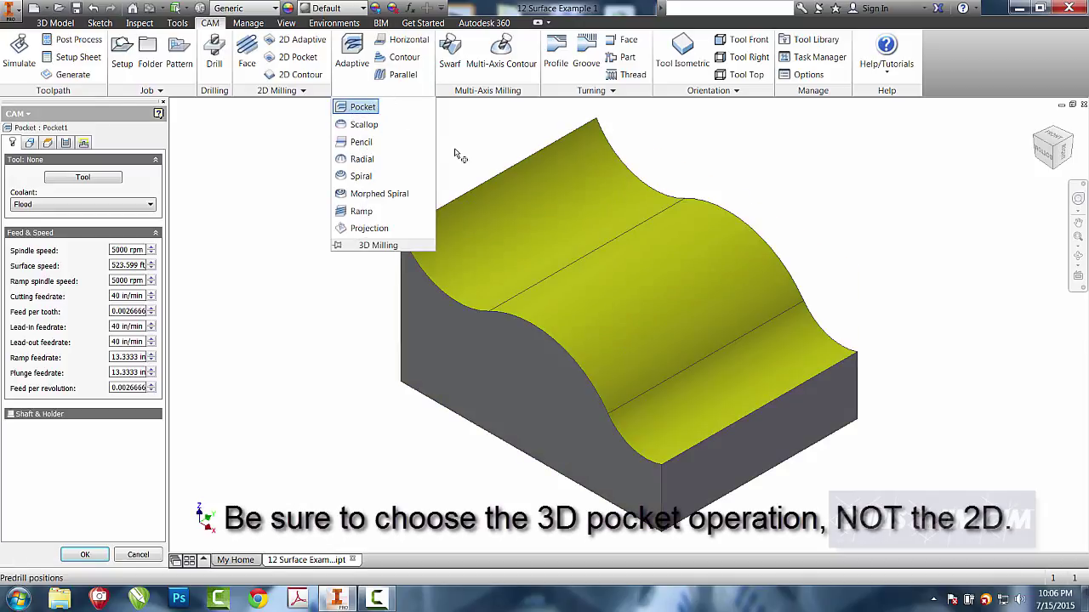
click(82, 177)
click(171, 281)
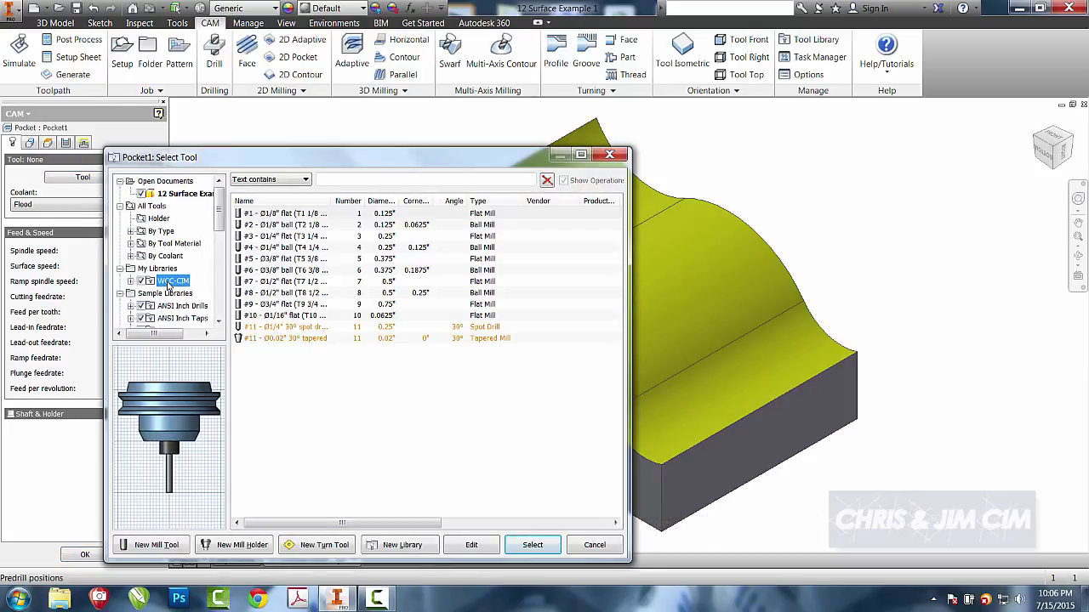
click(293, 282)
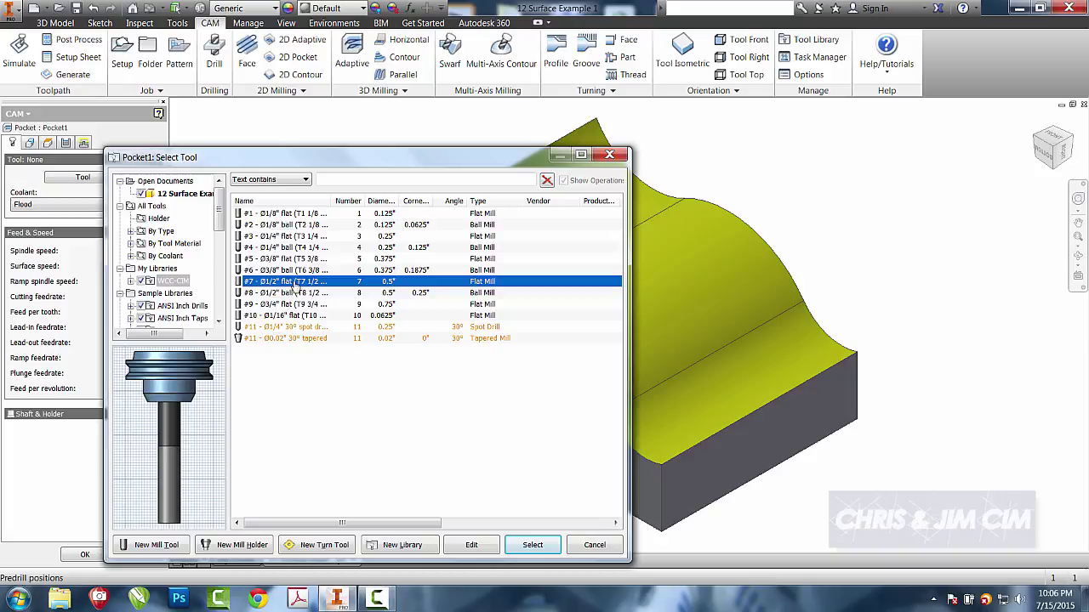
click(533, 545)
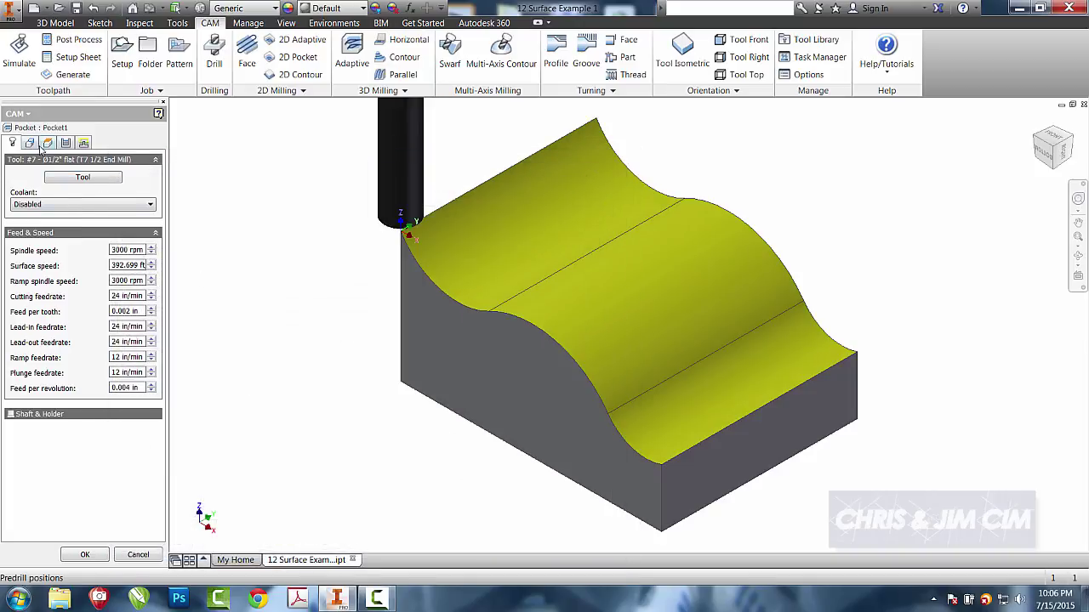
Set the pocket's radial stock to leave to 0 in and its axial stock to leave to 0.02 in.
click(30, 143)
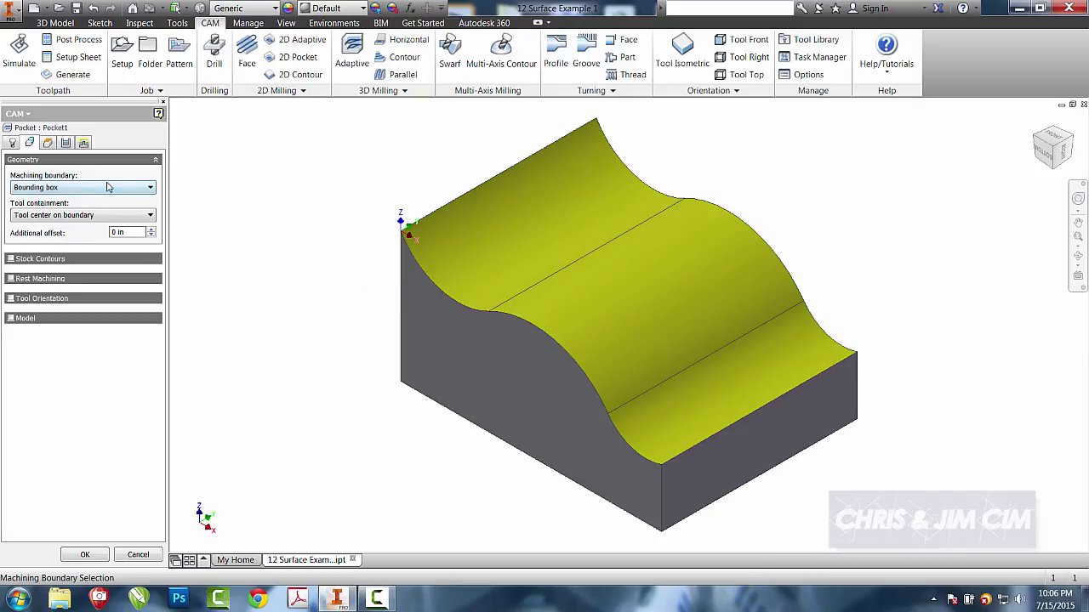
click(47, 143)
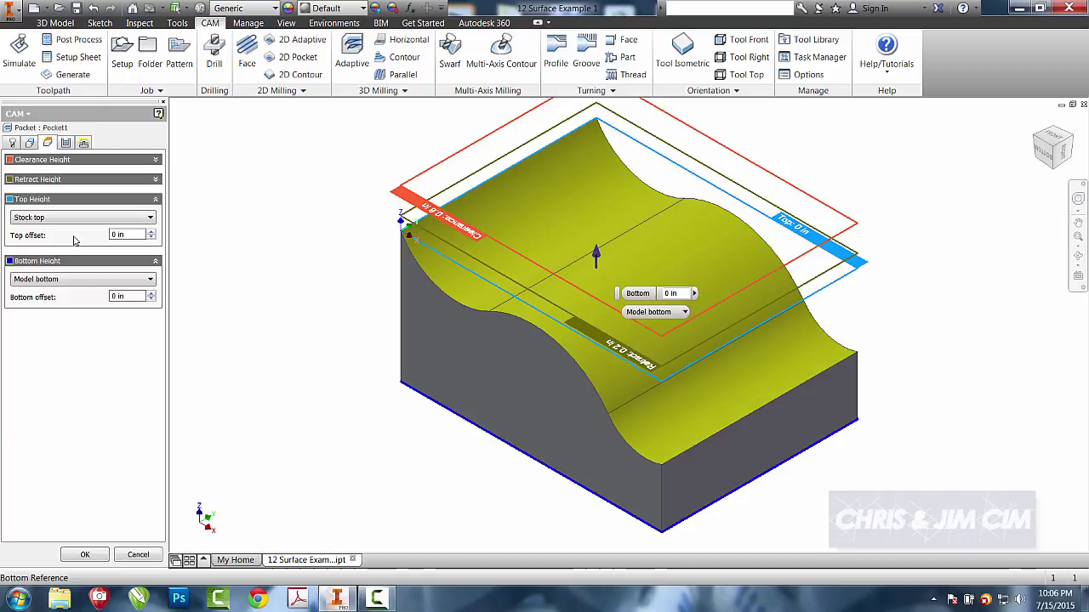
click(66, 143)
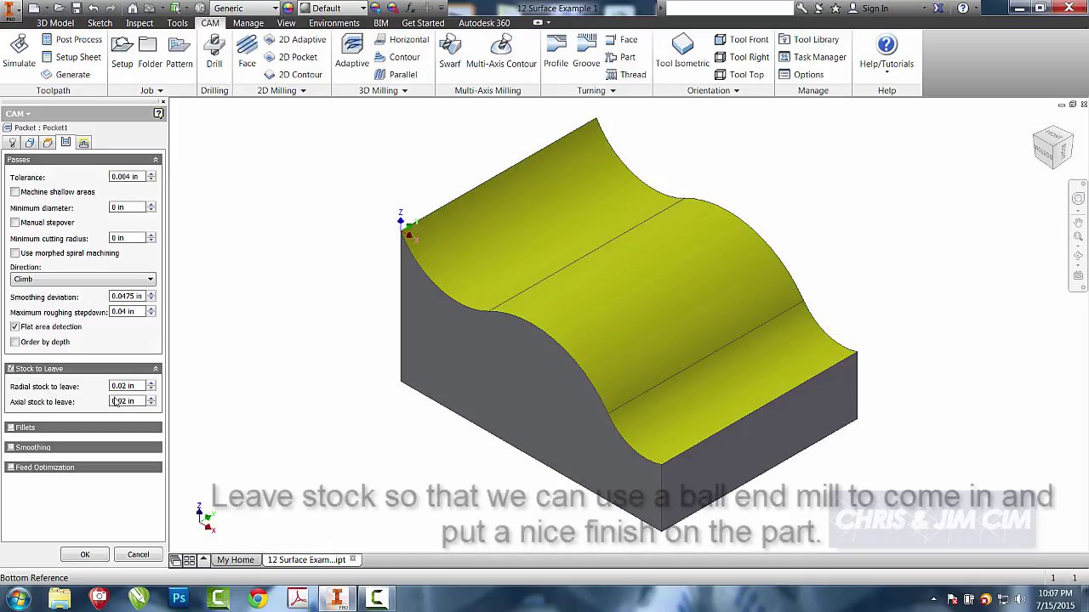
mouse_move(134, 404)
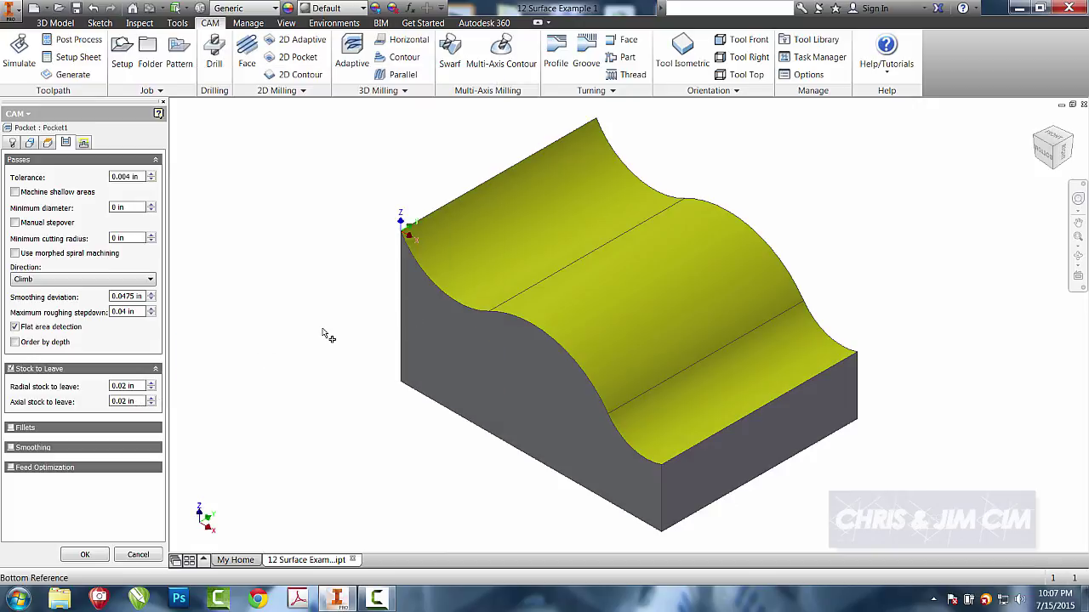
click(139, 389)
text(0)
key(Tab)
text(.02)
Set the pocket's maximum roughing stepdown to 0.25 in and generate the roughing toolpath.
click(85, 143)
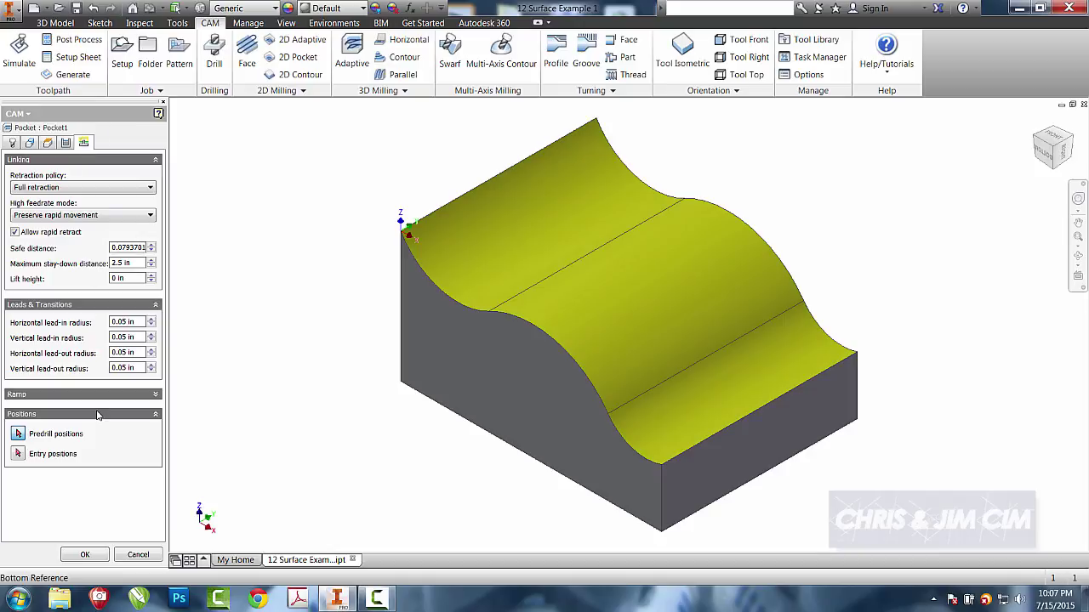
click(66, 142)
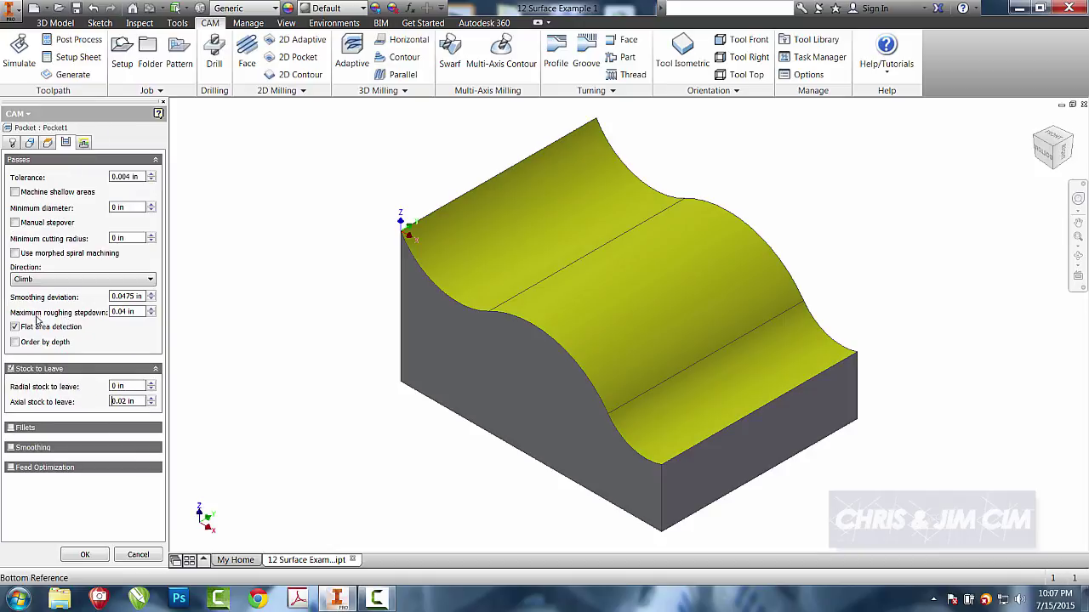
double_click(135, 312)
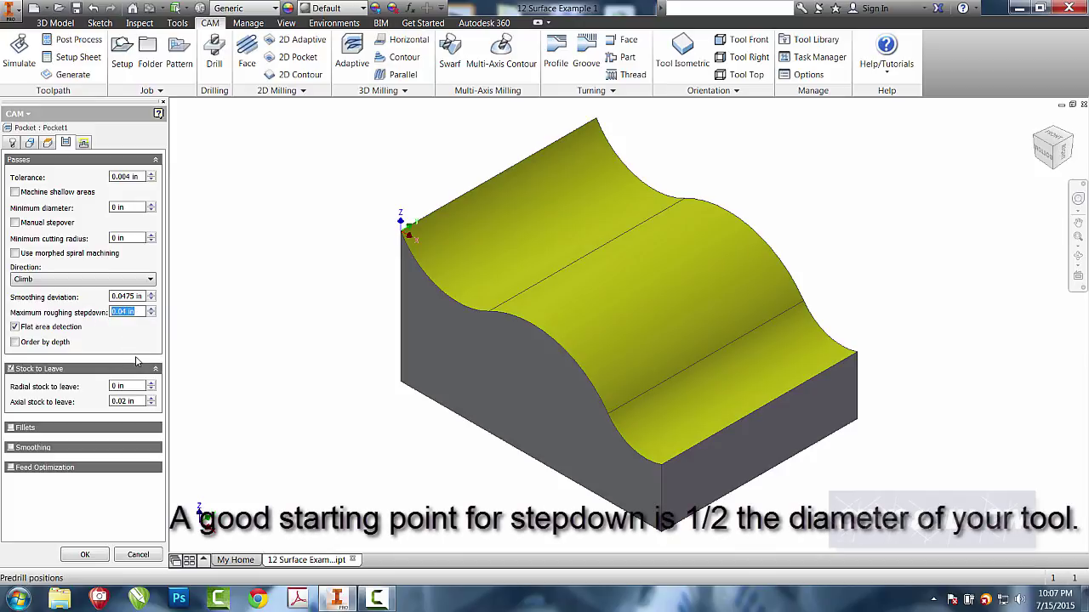
text(.25)
click(89, 554)
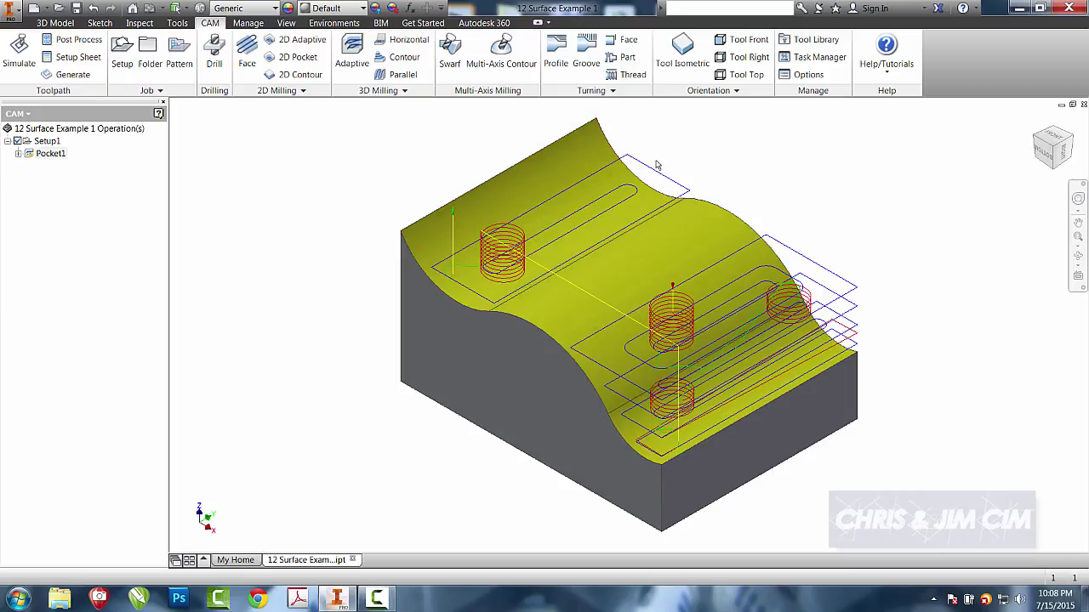
Start a 3D Parallel operation using tool #6, the 3/8" ball end mill from the WCC-CIM library.
click(385, 90)
click(400, 76)
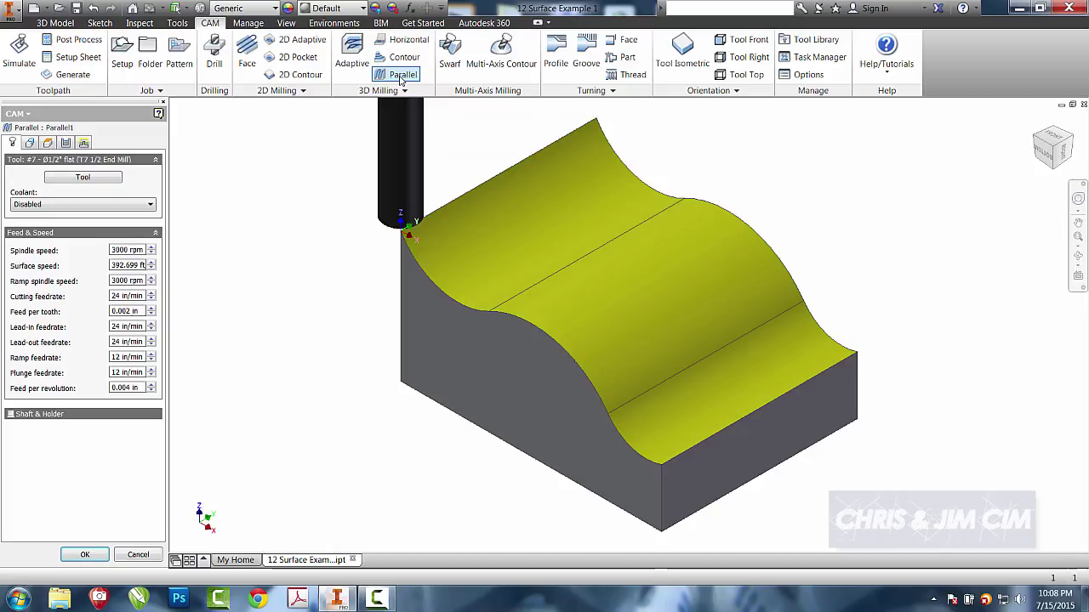
click(103, 179)
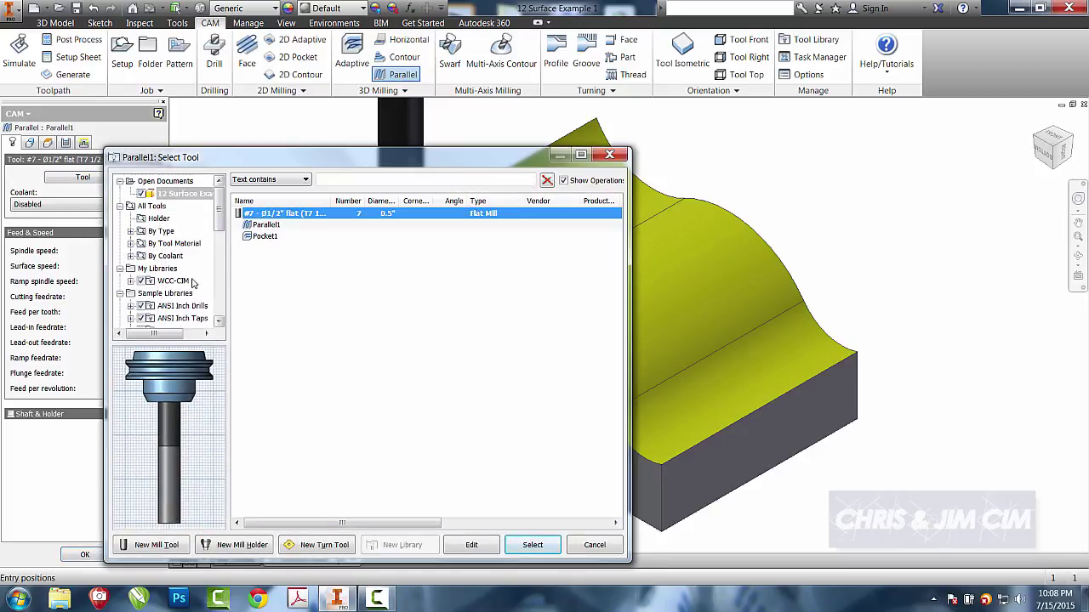
click(175, 281)
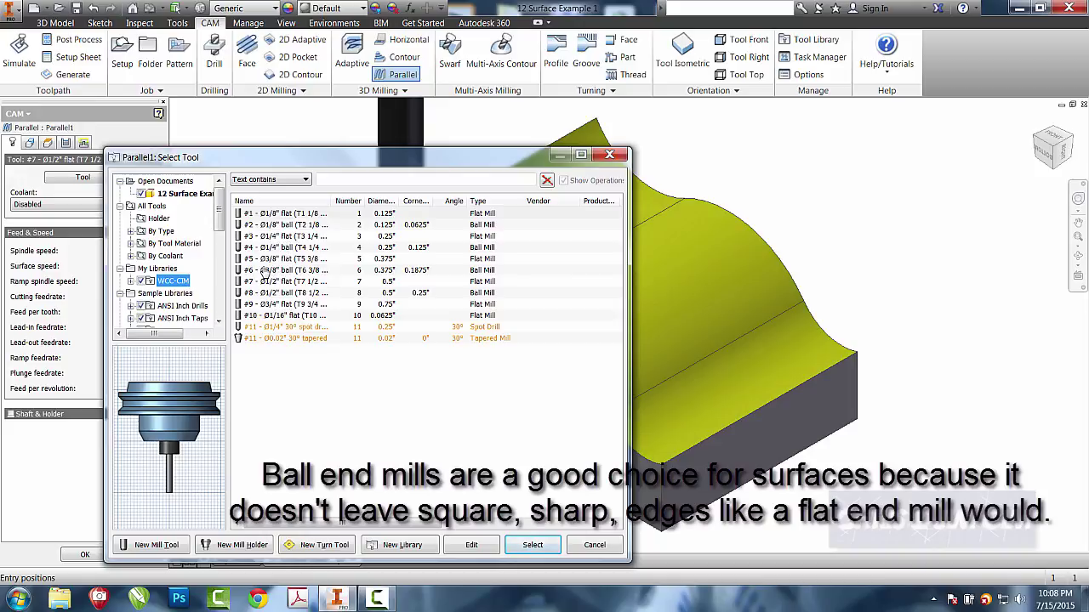
click(278, 270)
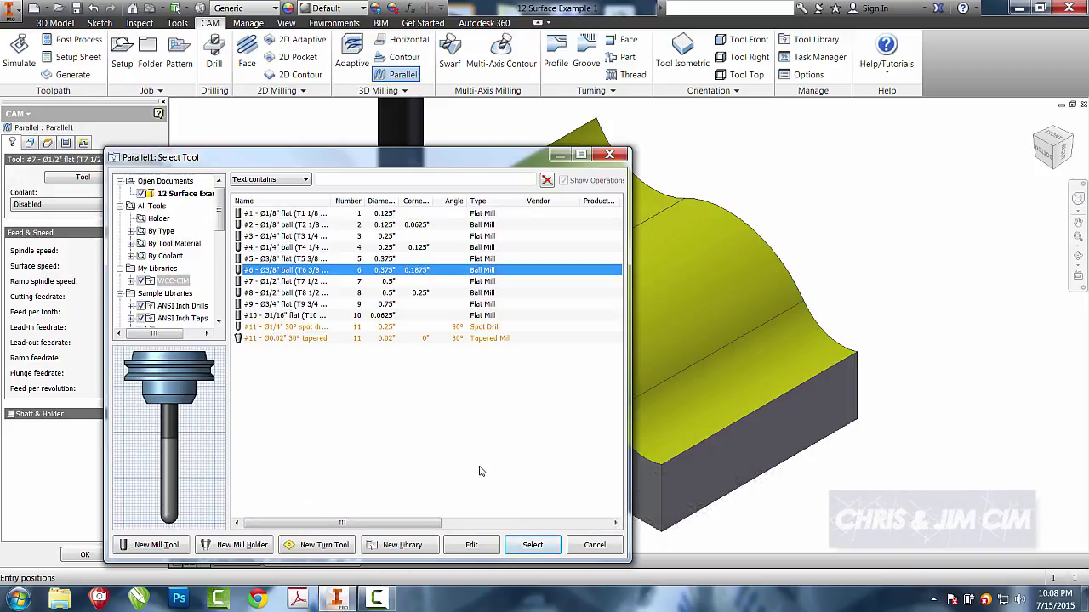
click(532, 545)
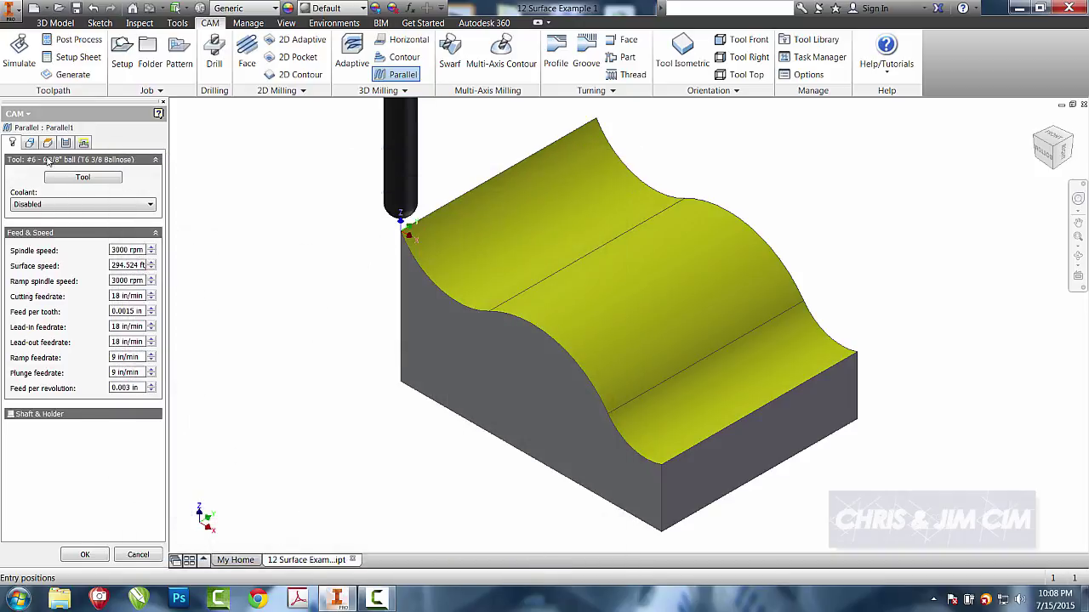
Review the Parallel operation's geometry, heights and passes settings.
click(29, 143)
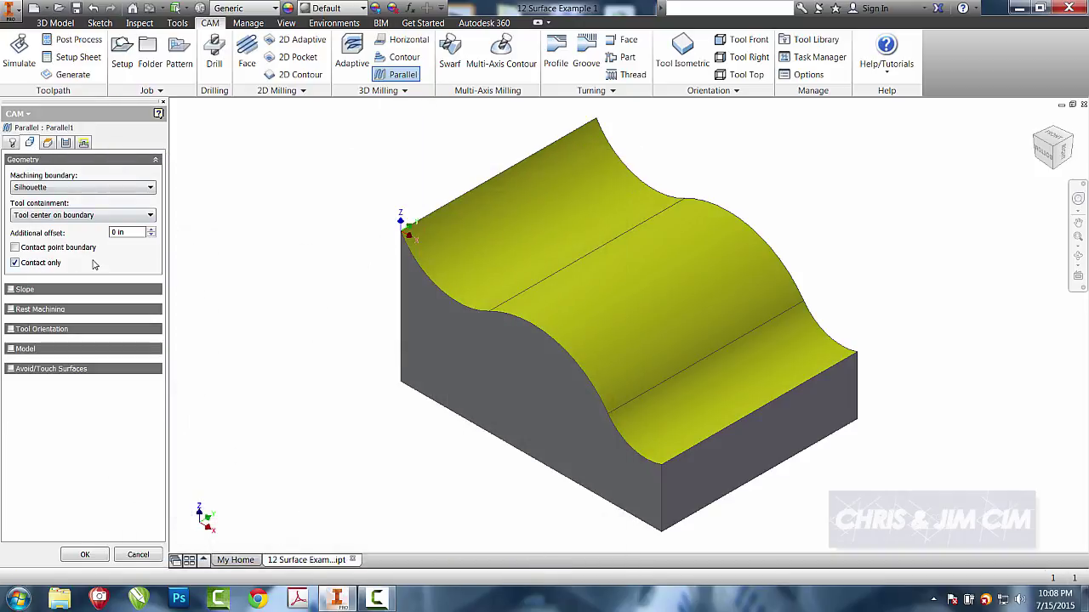
click(48, 144)
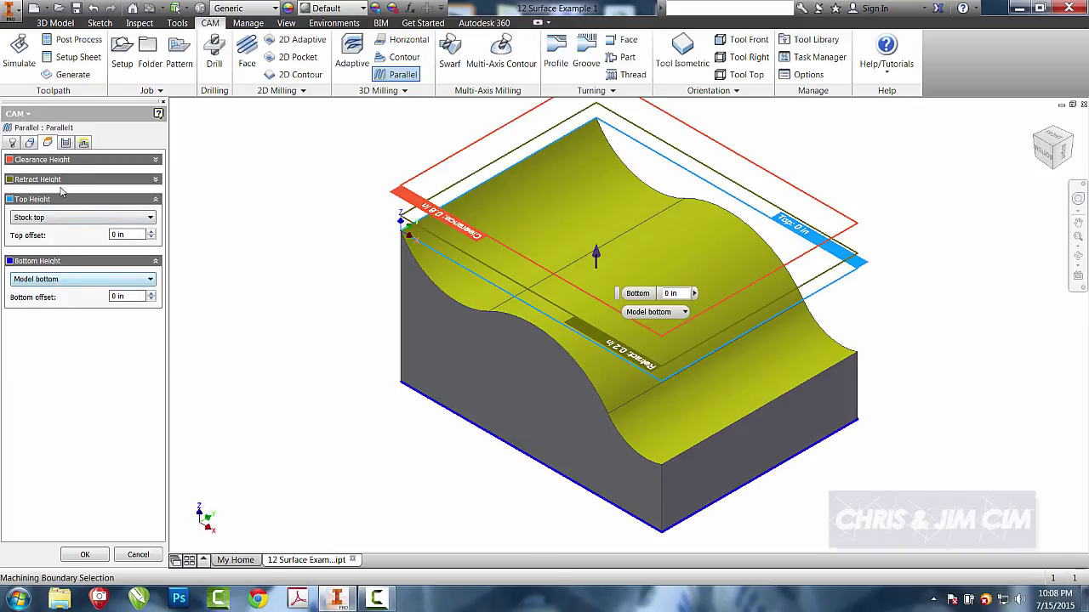
click(67, 143)
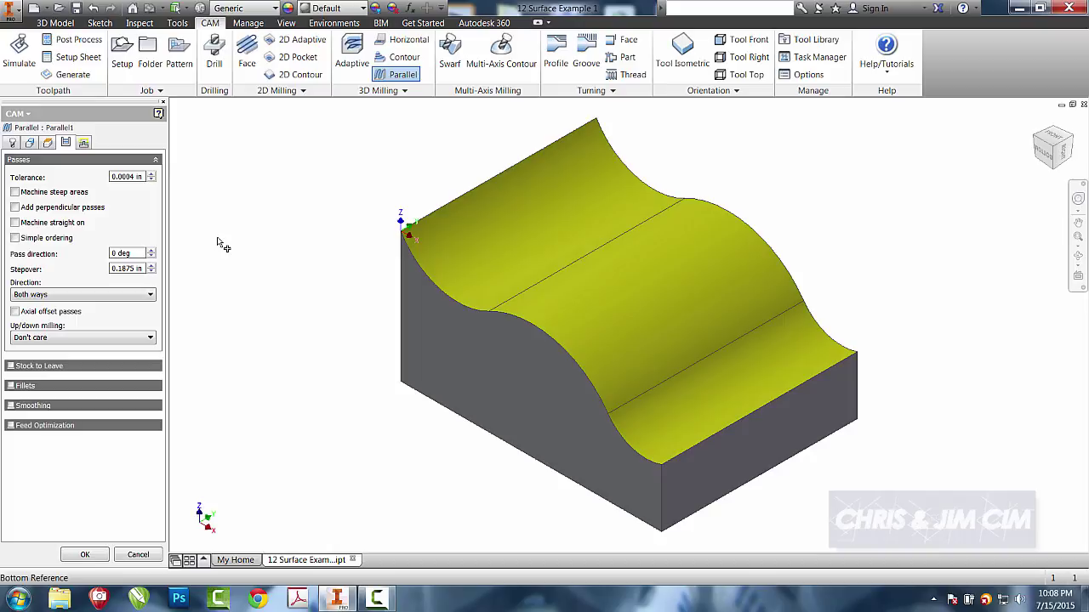
right_click(133, 270)
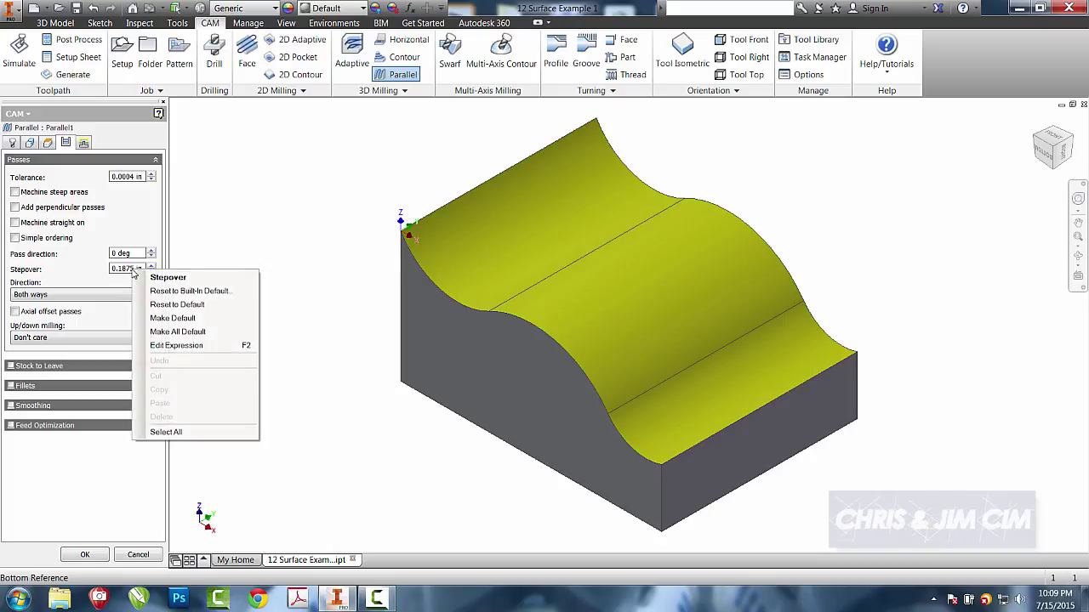
click(171, 347)
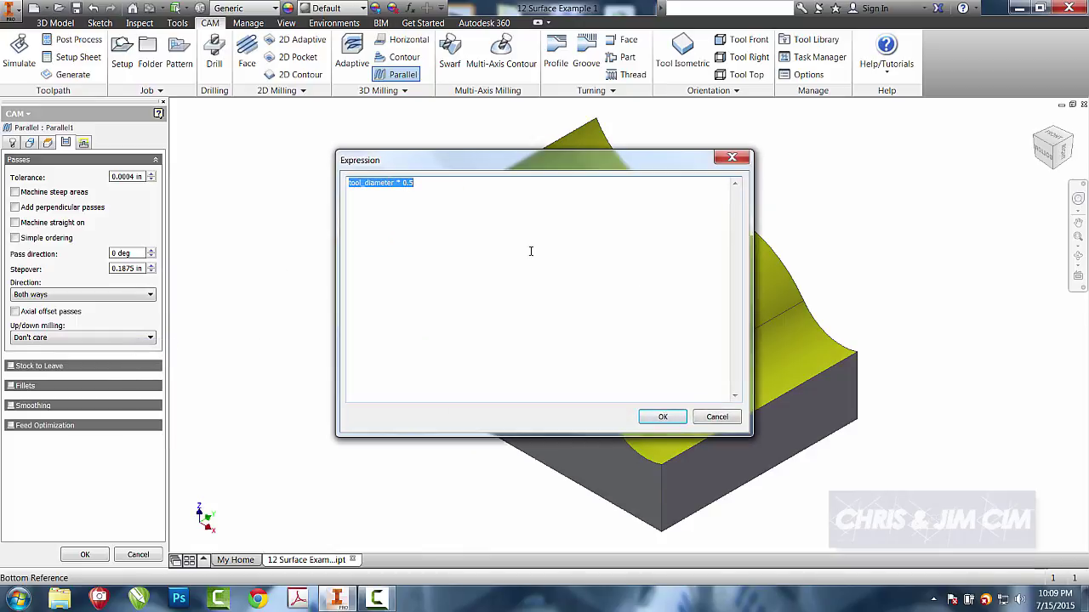
key(Escape)
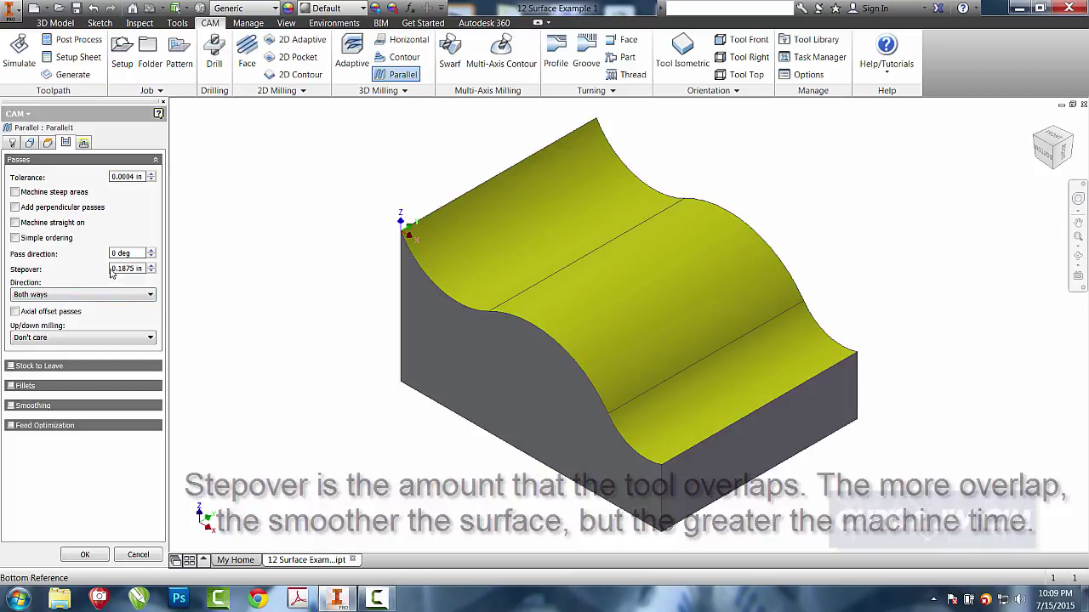
Set the Parallel stepover expression to tool_diameter * 0.25 and generate the finishing toolpath.
mouse_move(119, 270)
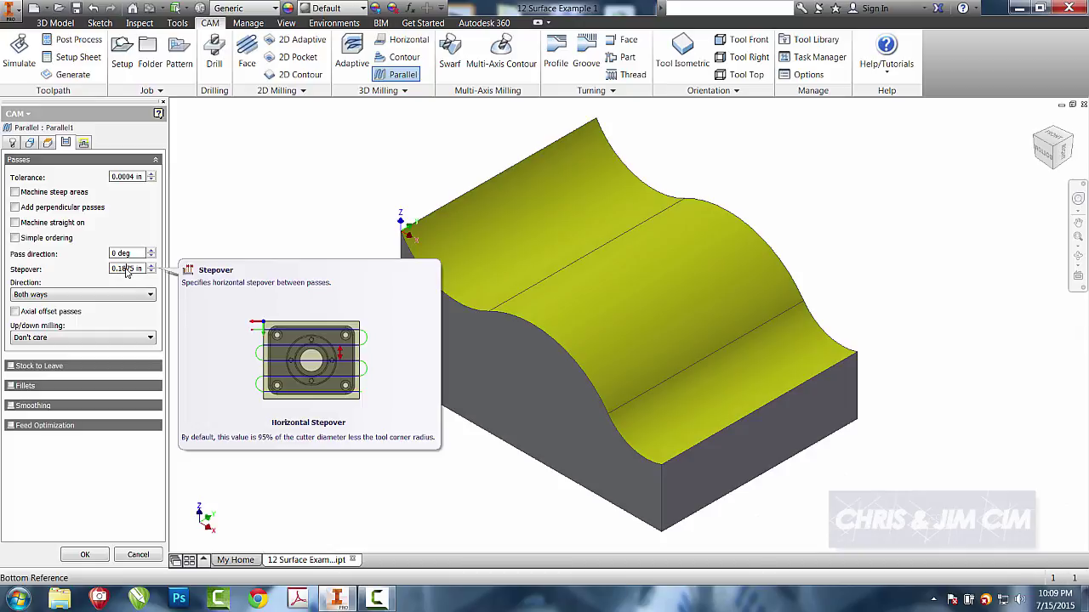
right_click(125, 270)
click(163, 344)
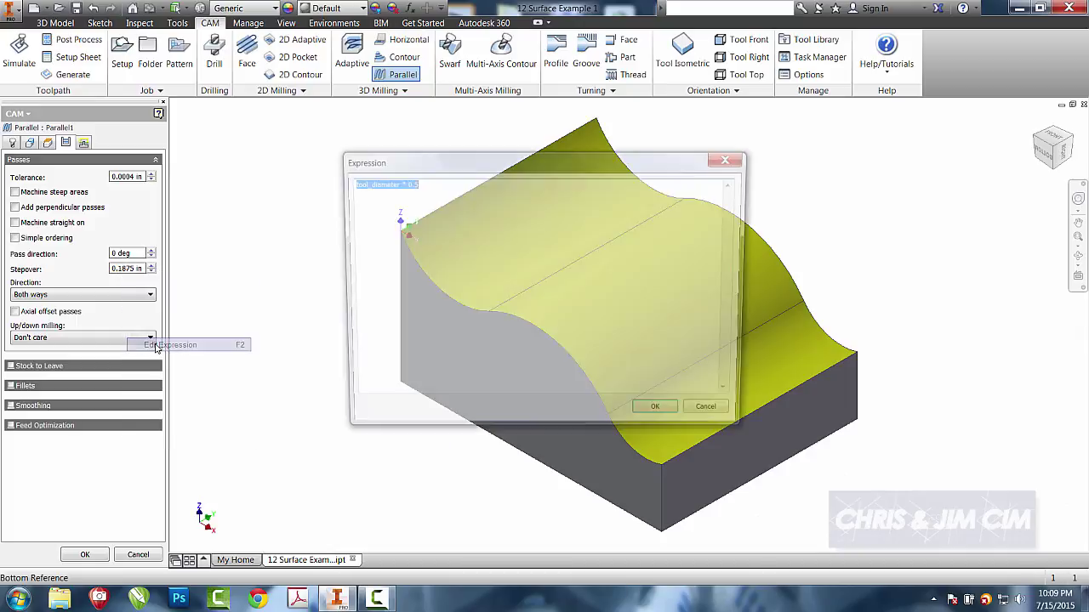
click(434, 214)
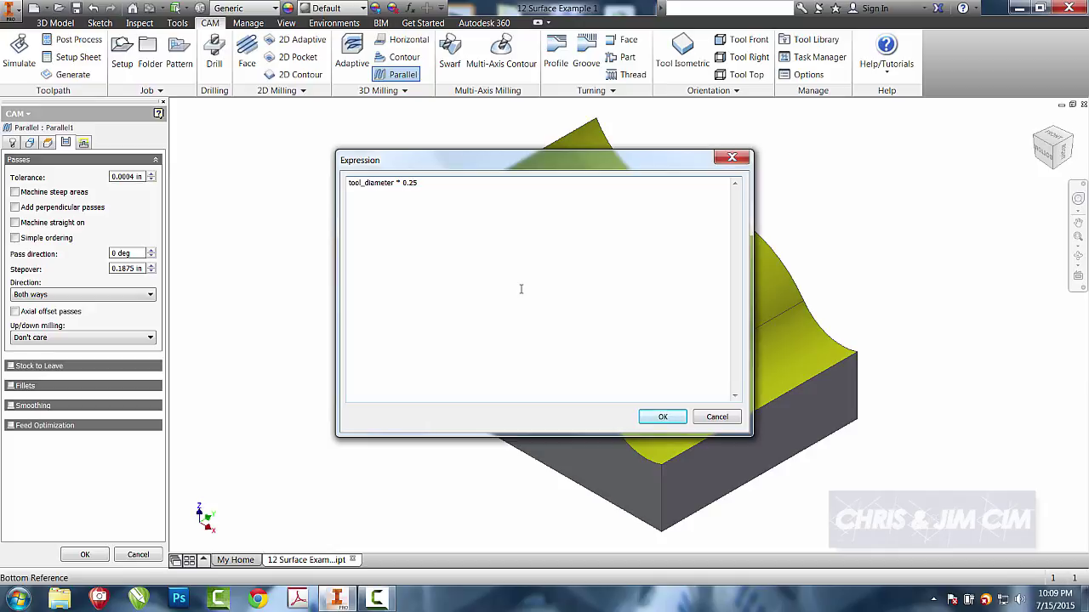
click(663, 416)
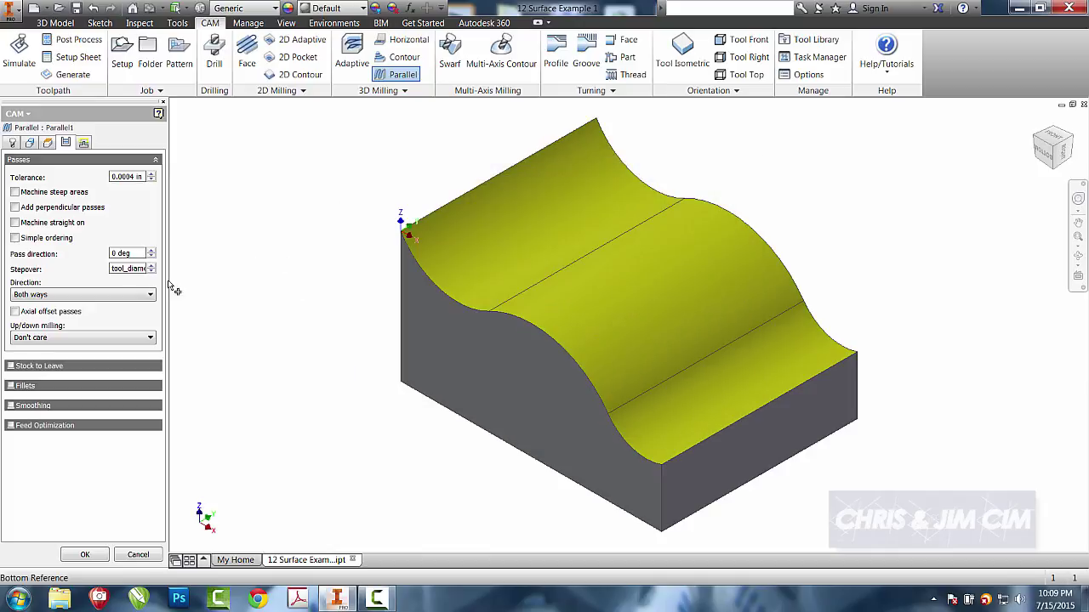
click(85, 143)
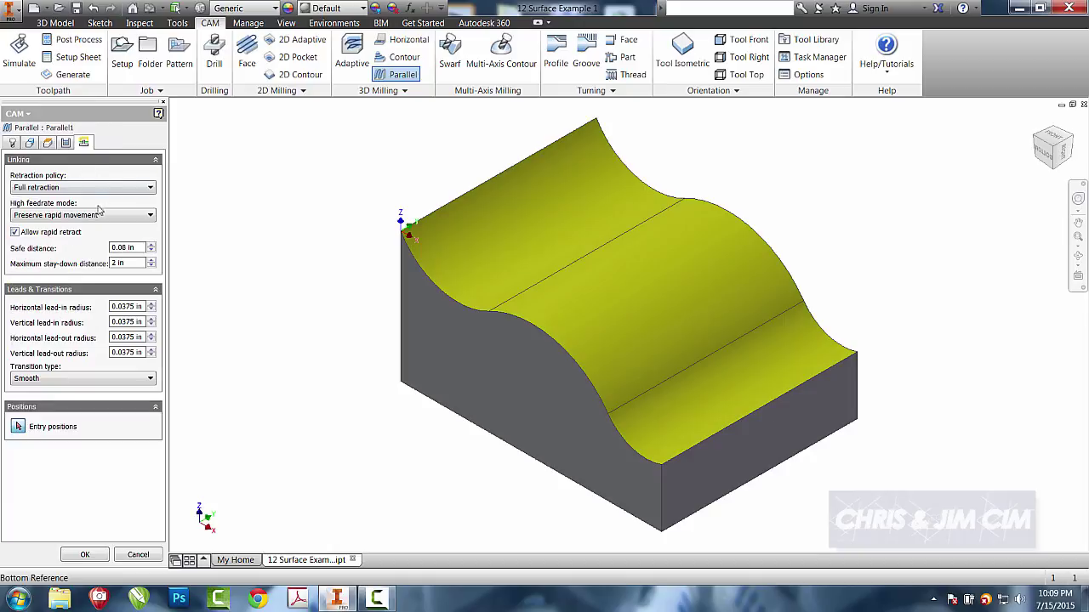
click(92, 557)
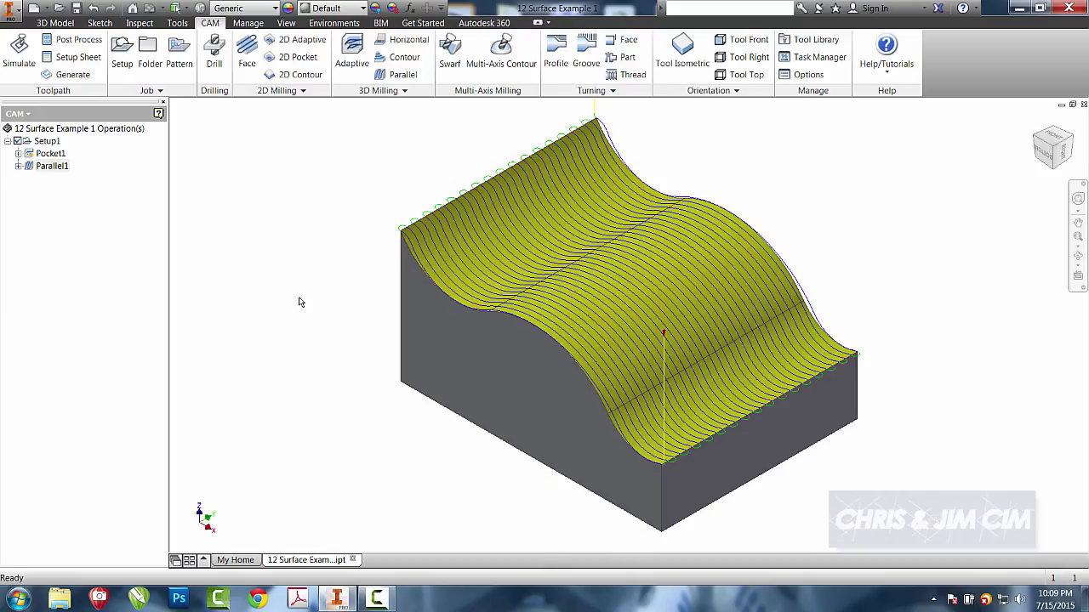
Simulate all operations in the setup and speed up the playback.
click(47, 141)
click(21, 66)
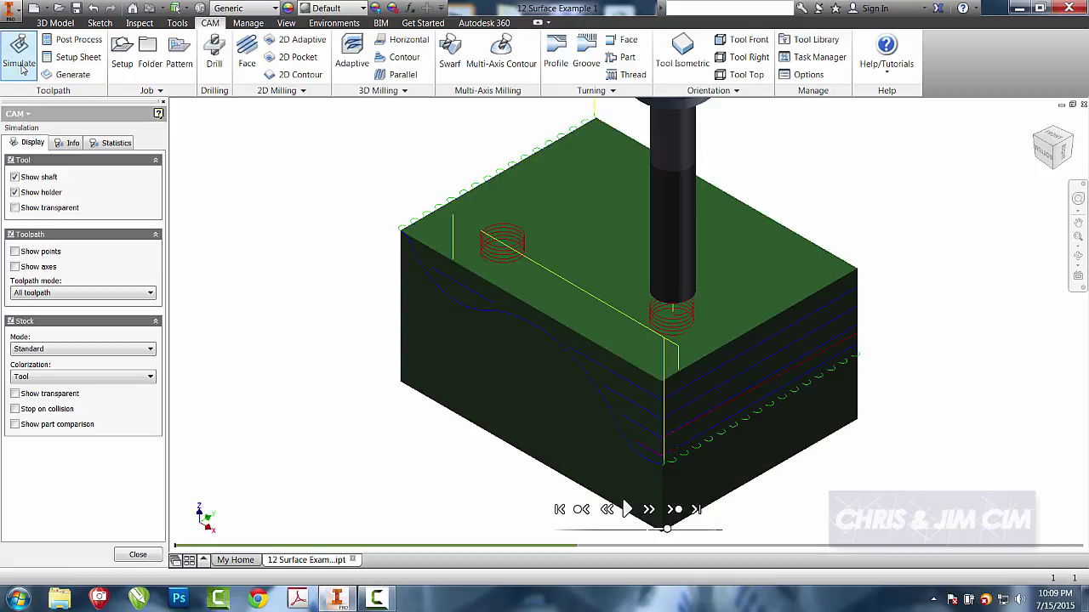
click(626, 509)
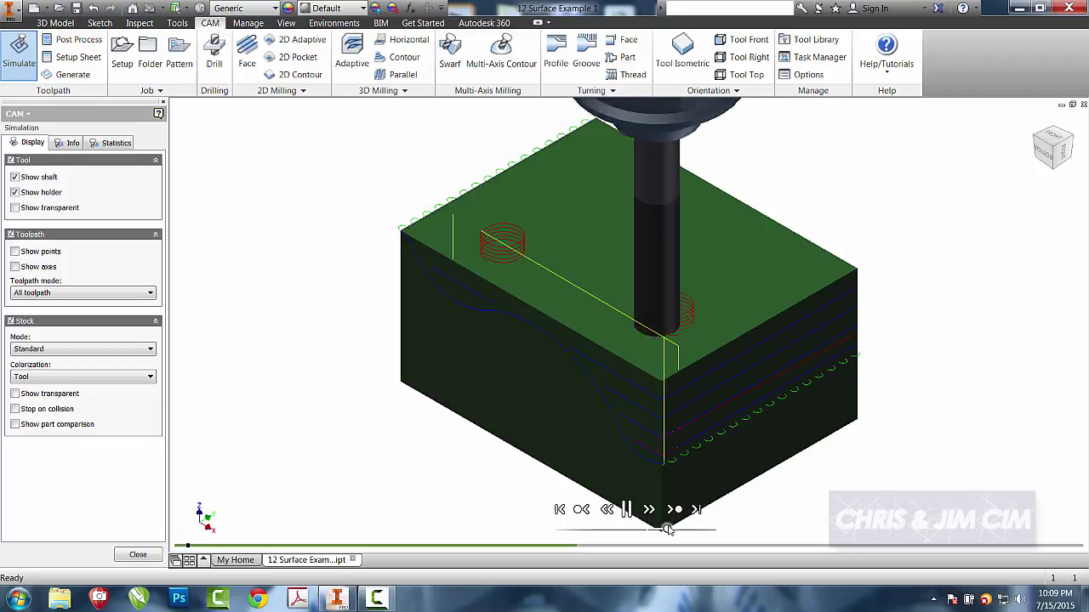
drag(683, 530, 696, 531)
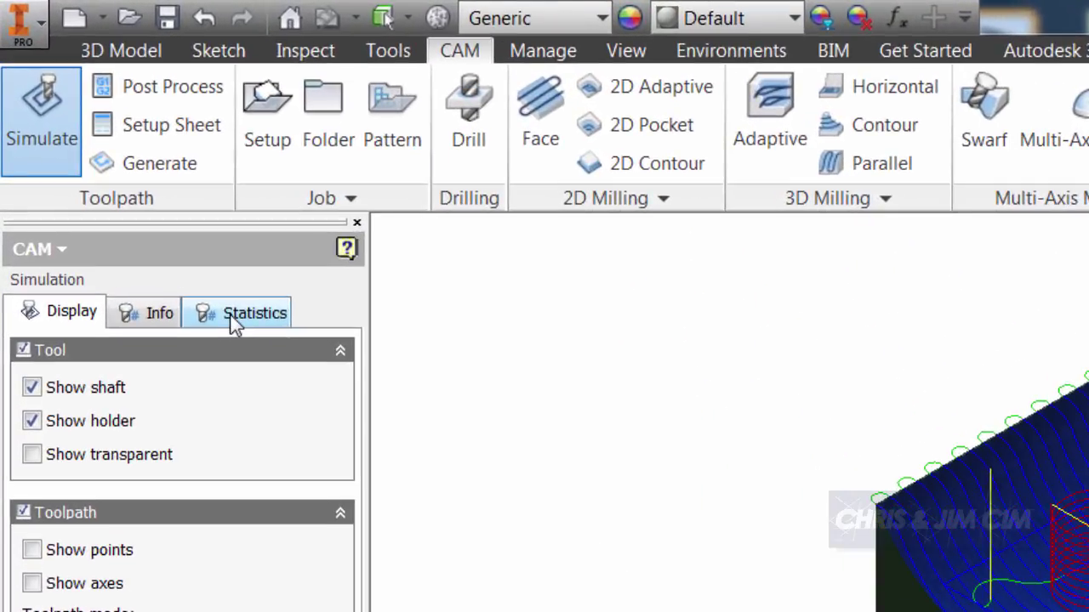
Check the machining time in the simulation statistics and view the additional 3D milling operations.
click(106, 146)
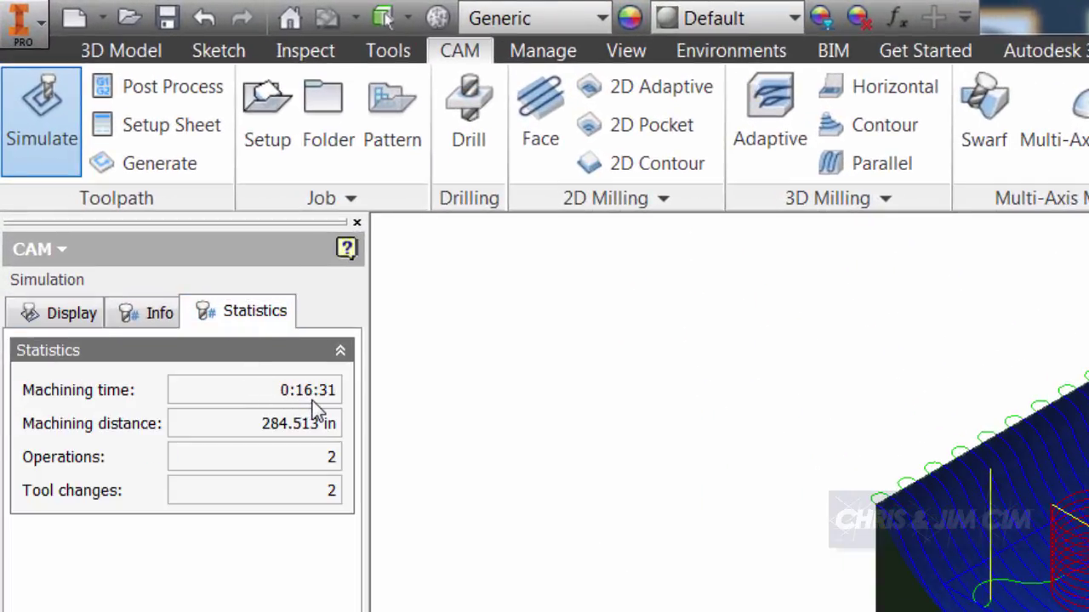
mouse_move(316, 411)
click(838, 204)
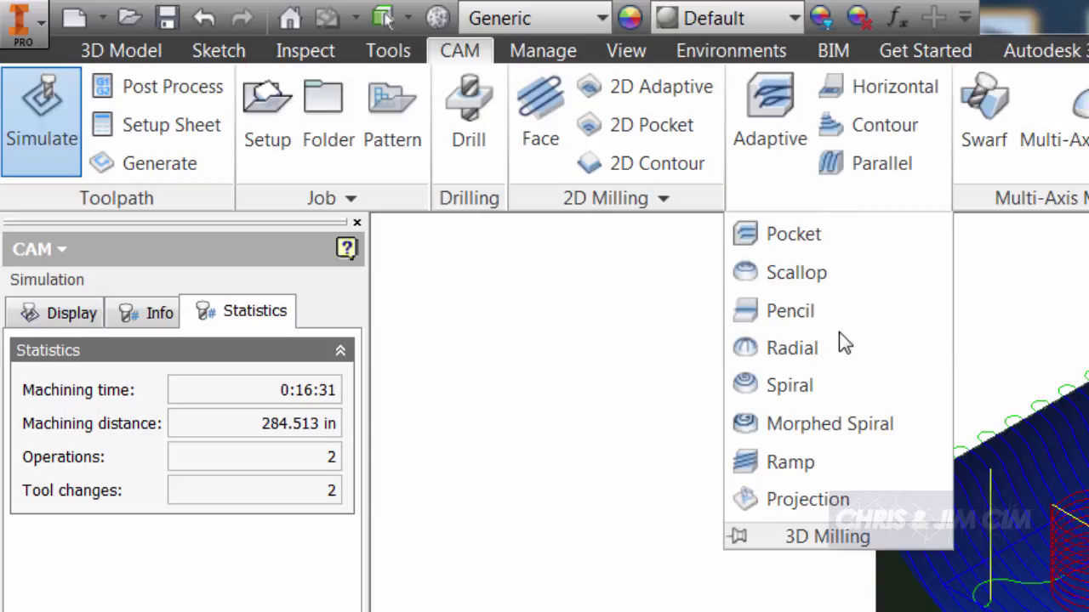